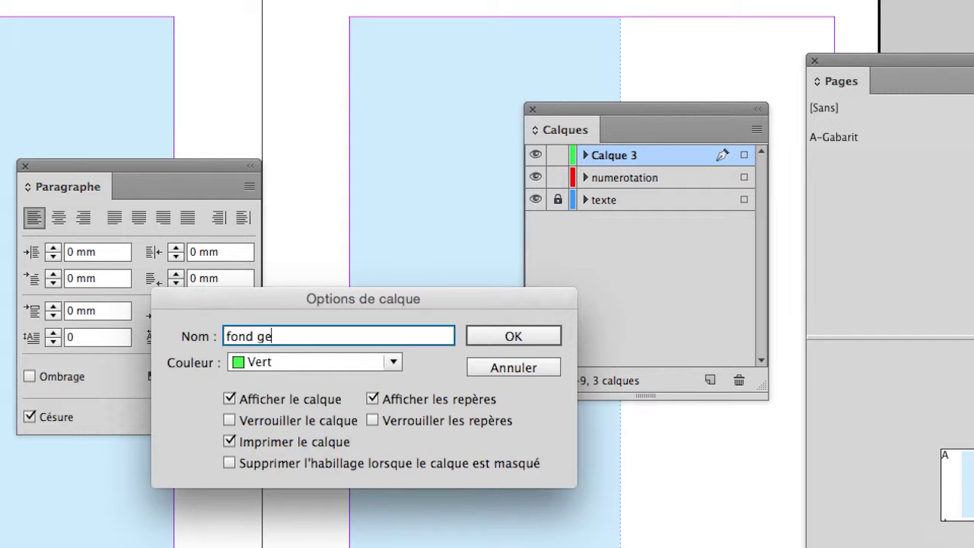
# Name the new layer "fond gris" and accept its layer options.
pyautogui.press('BackSpace')
pyautogui.write('ris')
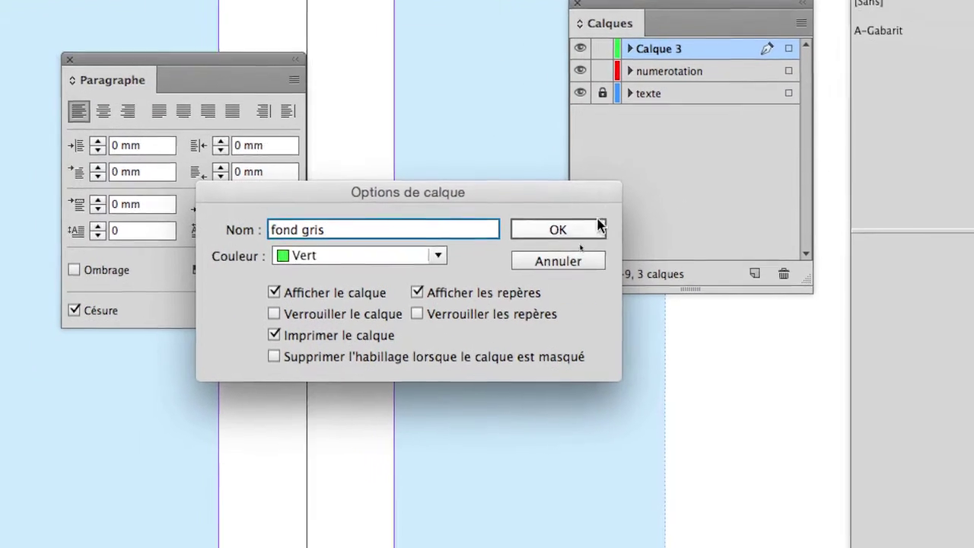
pyautogui.click(552, 334)
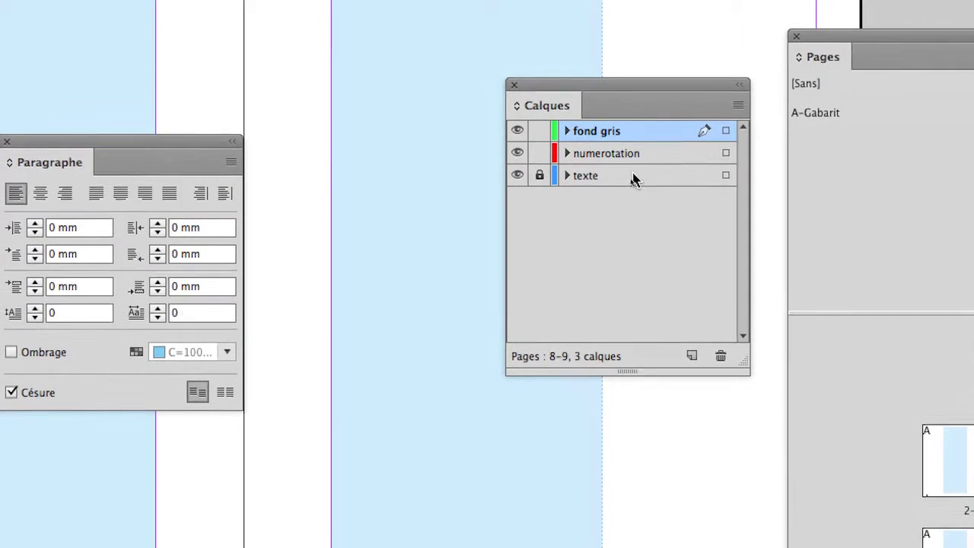
# Move the fond gris layer beneath the texte layer and lock the numerotation layer.
pyautogui.moveTo(624, 157); pyautogui.dragTo(619, 210)
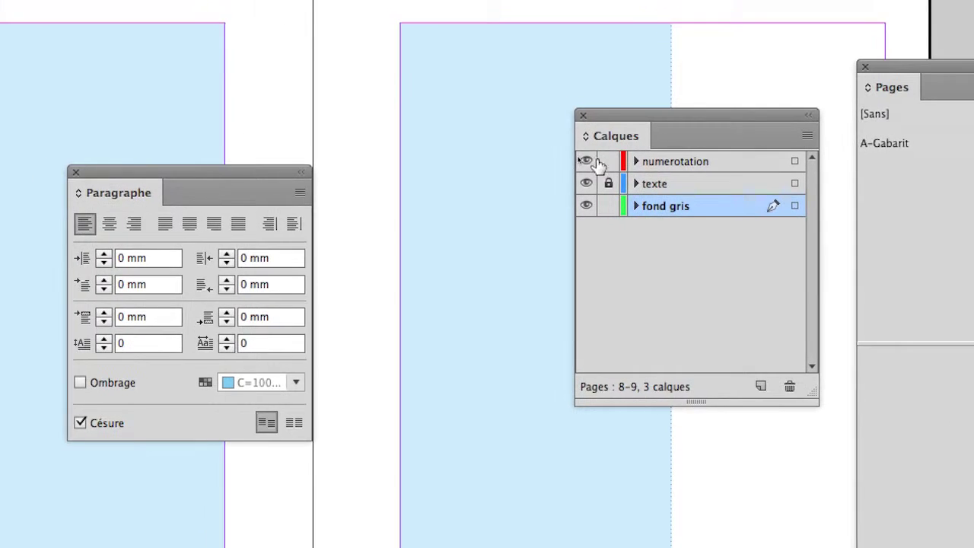
pyautogui.click(539, 127)
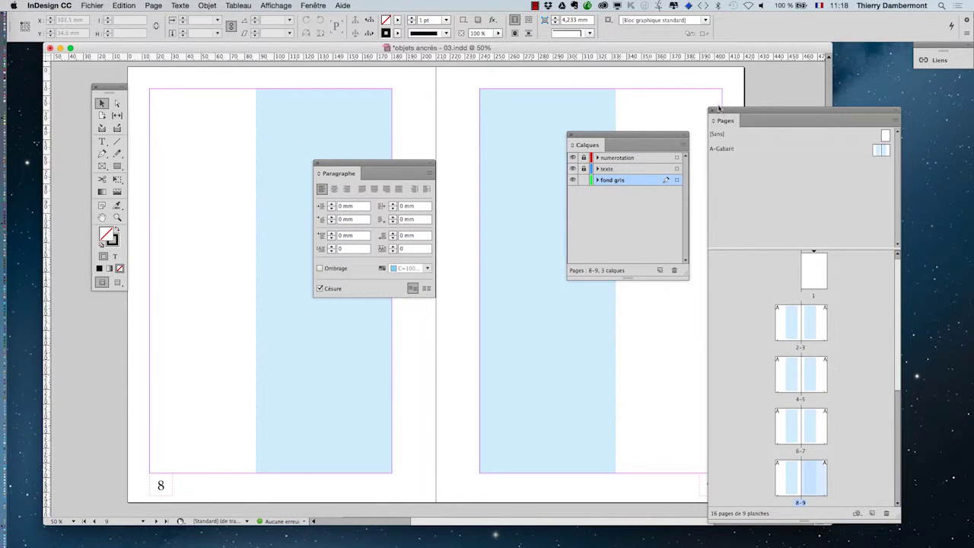
# Clear the spread by moving the Pages and Calques panels aside and closing the Paragraphe panel.
pyautogui.moveTo(721, 109); pyautogui.dragTo(863, 95)
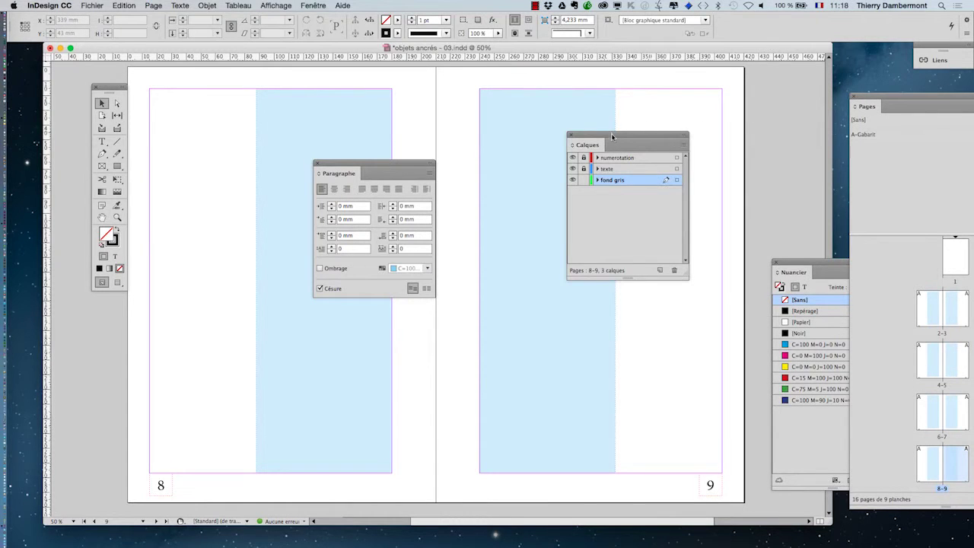
pyautogui.moveTo(611, 133); pyautogui.dragTo(847, 176)
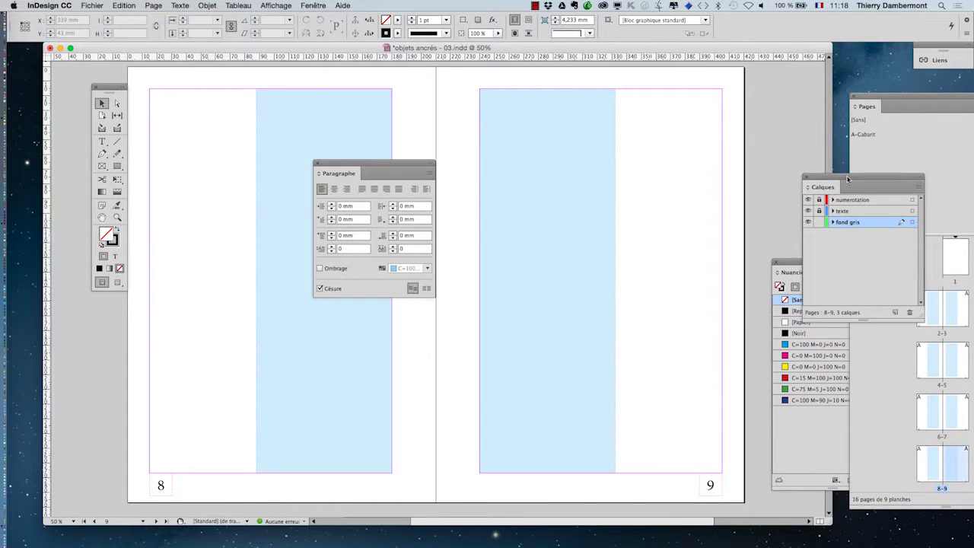
pyautogui.click(317, 162)
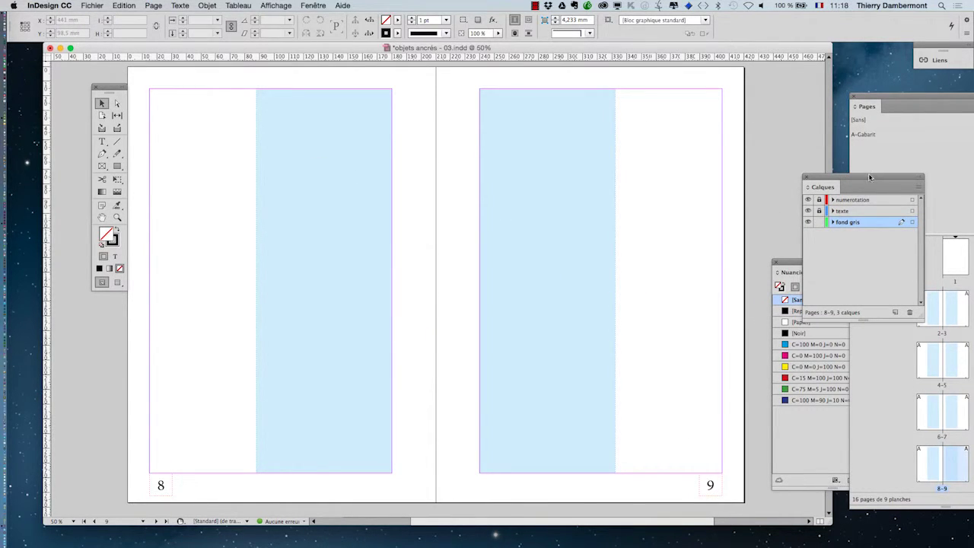
# Open the A-Gabarit master spread for editing and bring the Calques panel back into view.
pyautogui.press('super+minus')
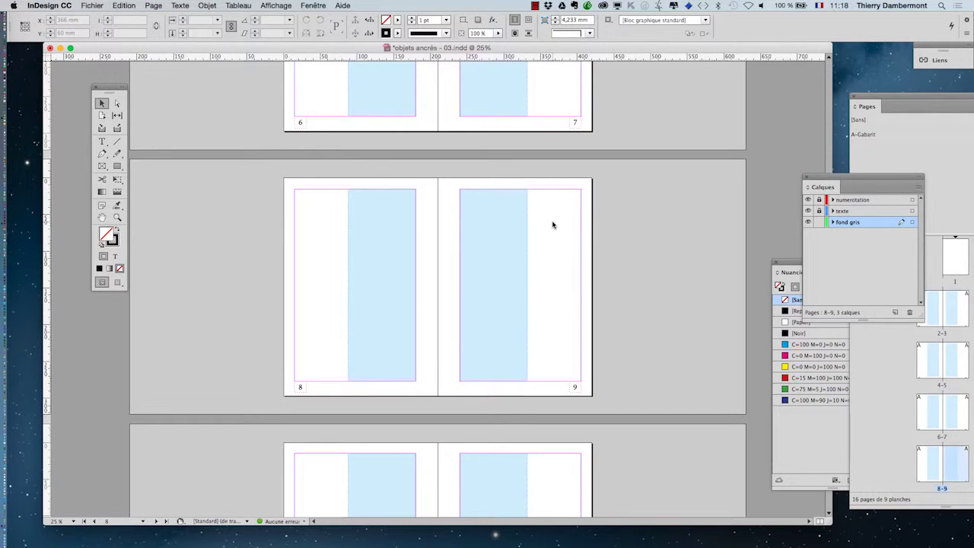
pyautogui.moveTo(890, 96); pyautogui.dragTo(662, 96)
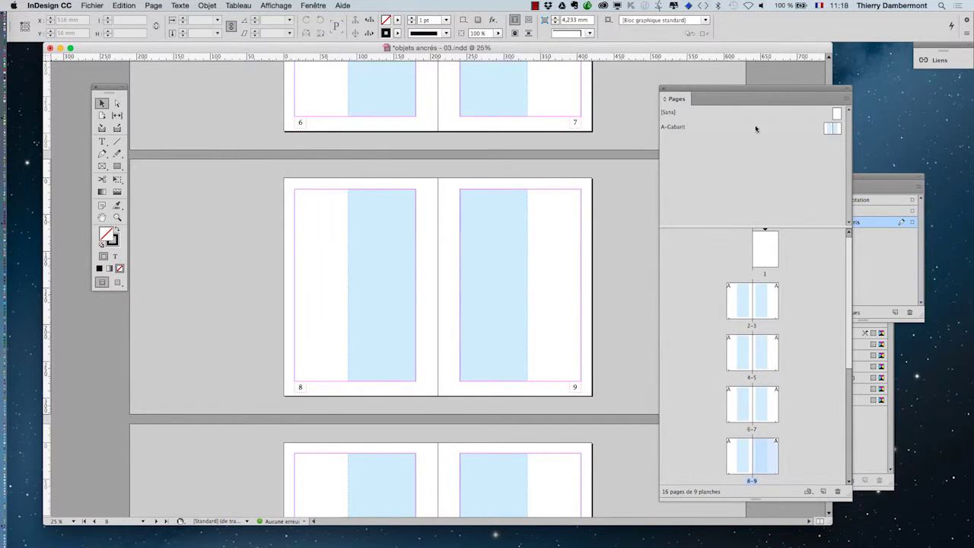
pyautogui.doubleClick(830, 130)
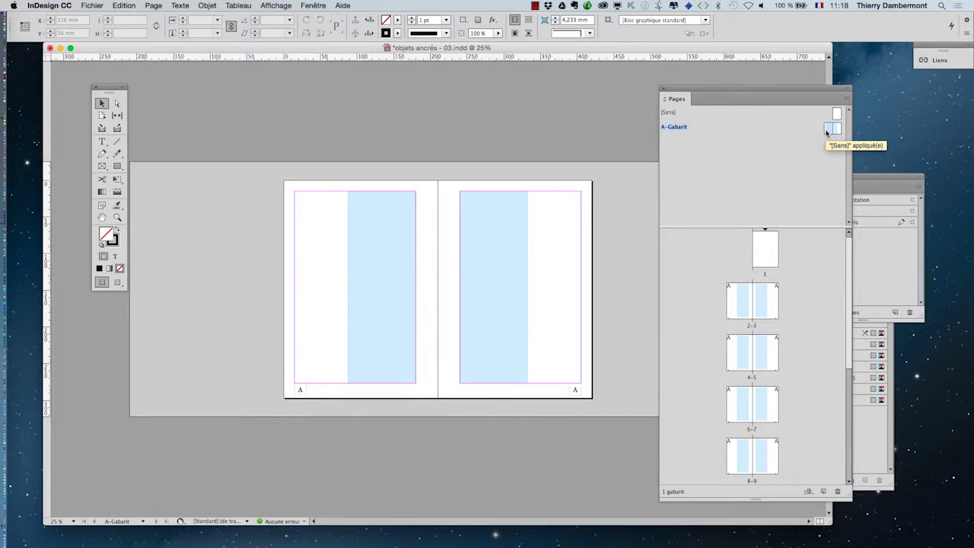
pyautogui.press('F7')
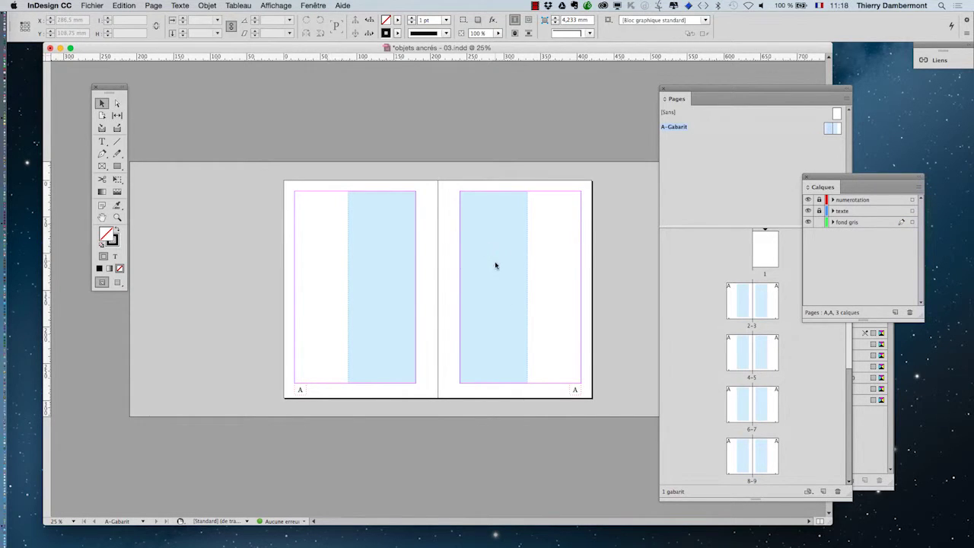
# Draw a rectangle about 440 × 314 mm on the fond gris layer, extending slightly past the master spread's edges, and remove its stroke.
pyautogui.click(854, 221)
pyautogui.click(118, 167)
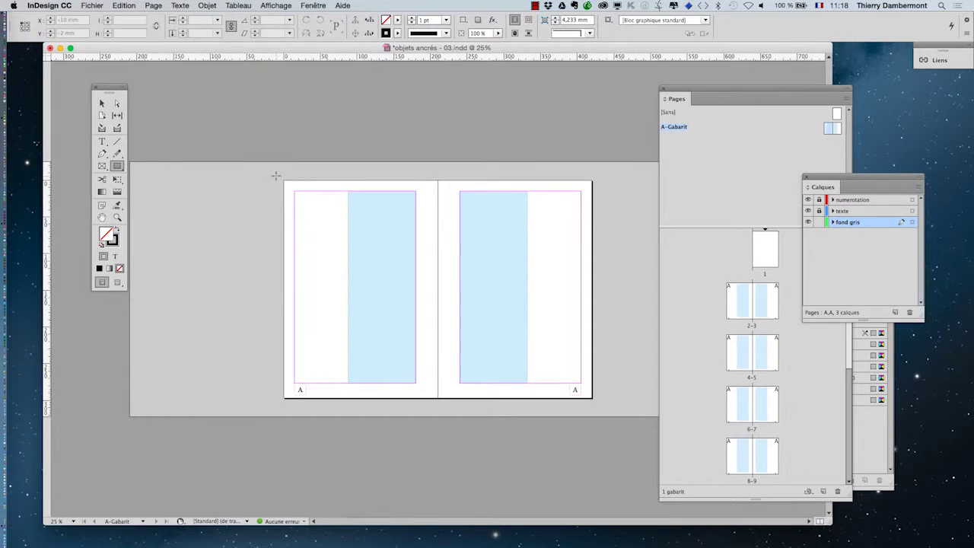
pyautogui.moveTo(278, 178); pyautogui.dragTo(602, 405)
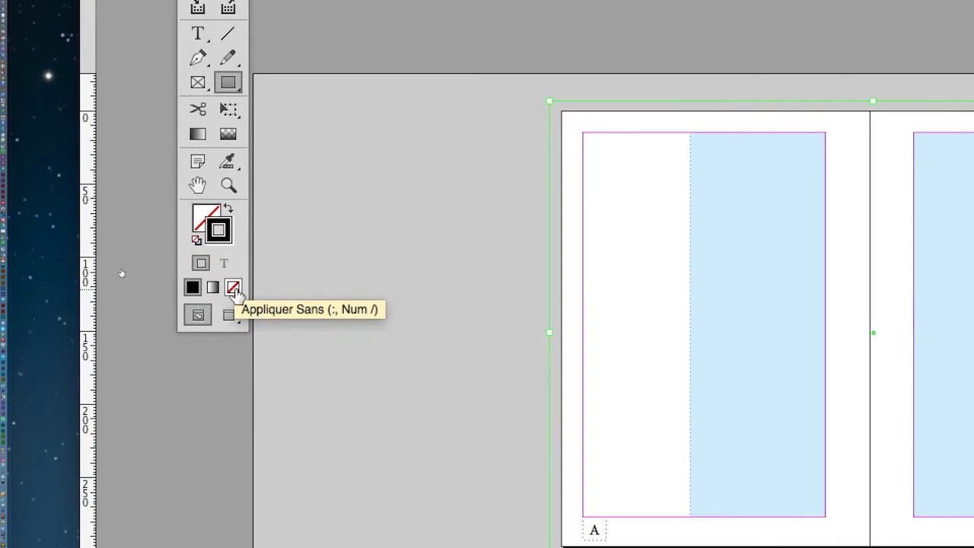
pyautogui.click(235, 290)
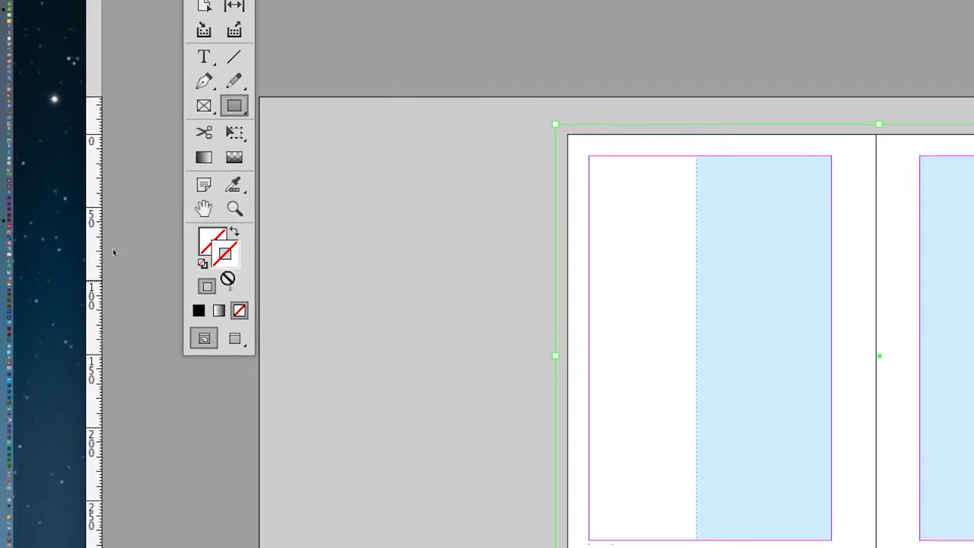
# Fill the rectangle with the [Noir] swatch from the Nuancier.
pyautogui.click(209, 264)
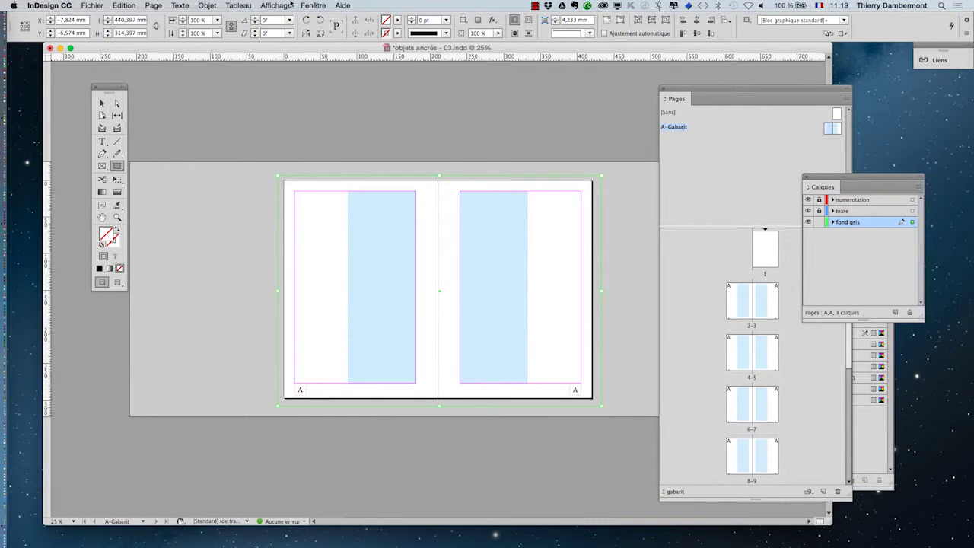
pyautogui.click(308, 6)
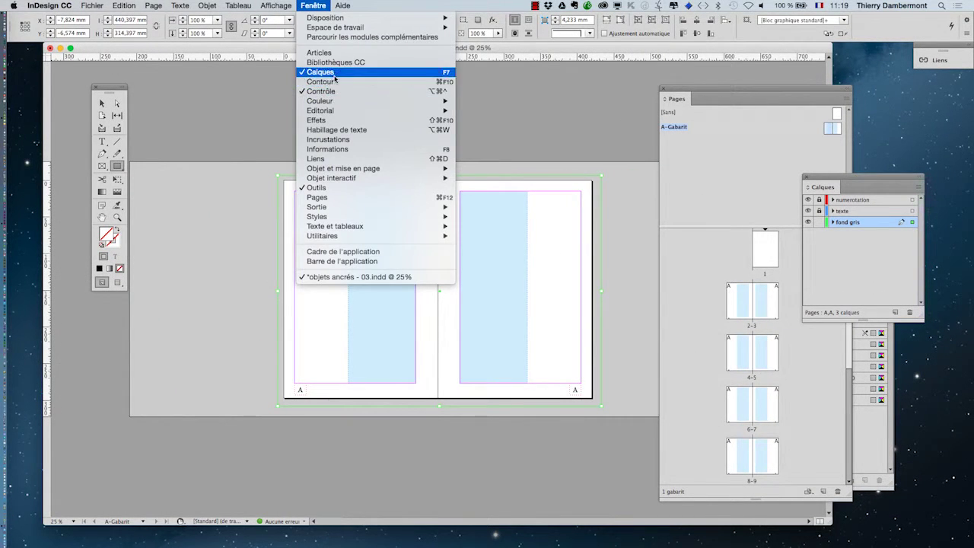
pyautogui.moveTo(332, 102)
pyautogui.click(511, 120)
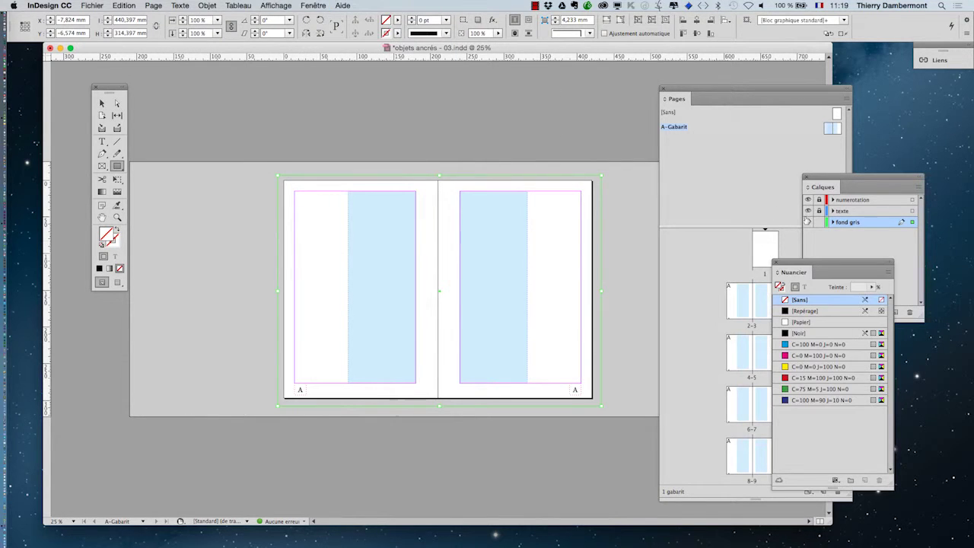
pyautogui.moveTo(745, 266); pyautogui.dragTo(629, 91)
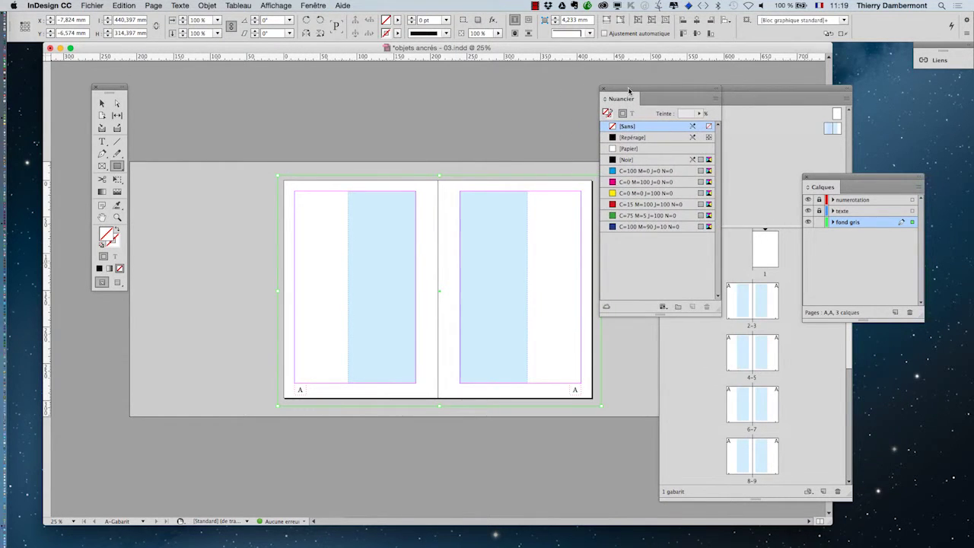
pyautogui.click(650, 162)
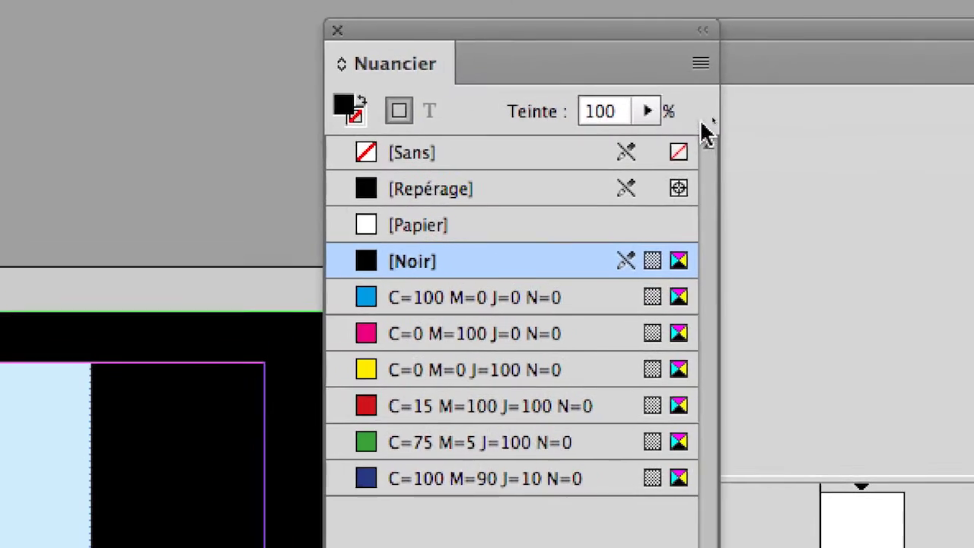
# Reduce the tint of the rectangle's black fill to 10%.
pyautogui.click(825, 2)
pyautogui.moveTo(832, 38); pyautogui.dragTo(673, 43)
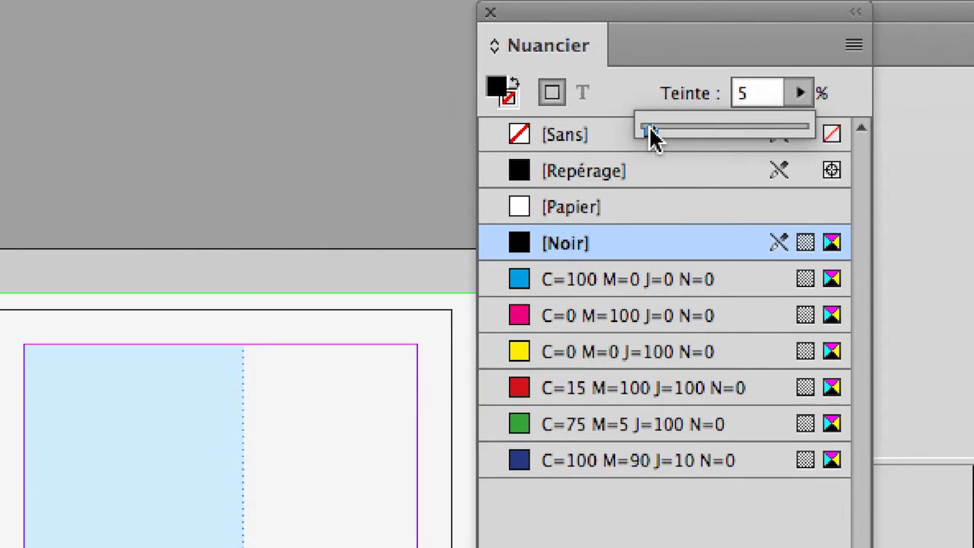
pyautogui.moveTo(651, 137); pyautogui.dragTo(666, 138)
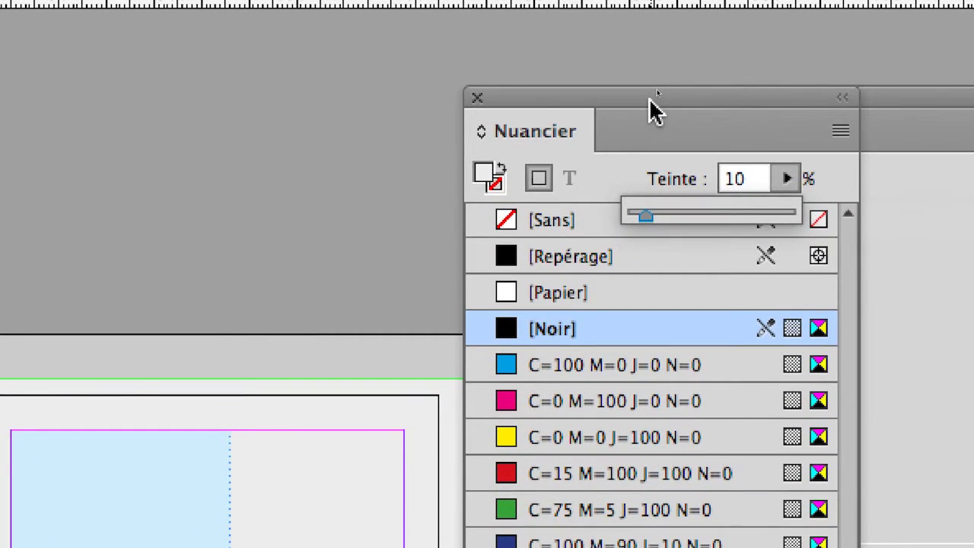
pyautogui.click(651, 98)
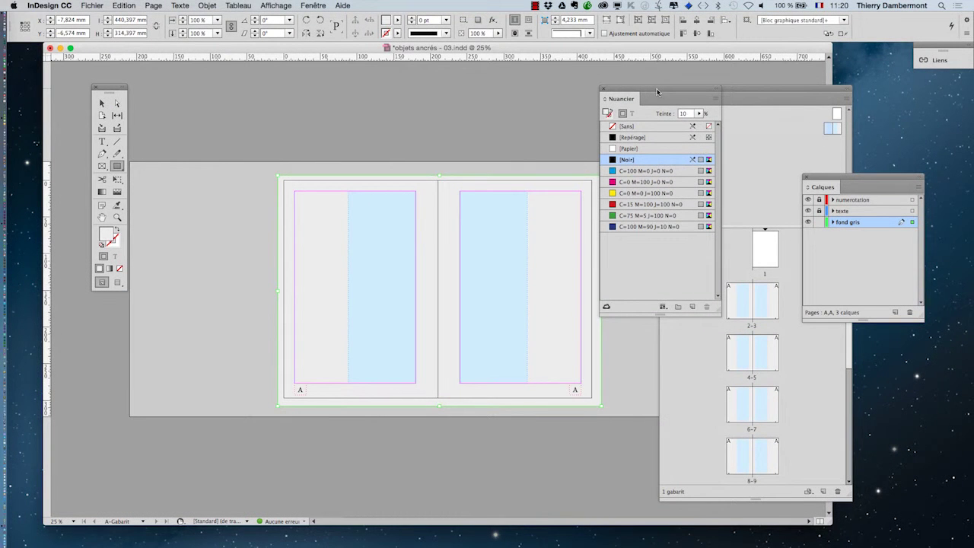
# Check the grey background on spreads 2-3, 6-7 and 8-9, including in preview mode.
pyautogui.moveTo(633, 88); pyautogui.dragTo(153, 311)
pyautogui.doubleClick(747, 304)
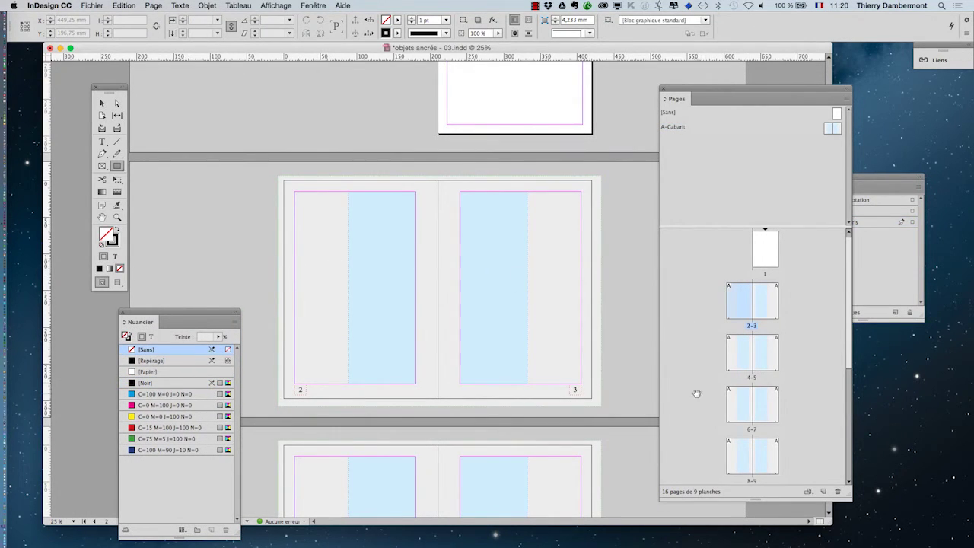
pyautogui.doubleClick(734, 411)
pyautogui.doubleClick(750, 461)
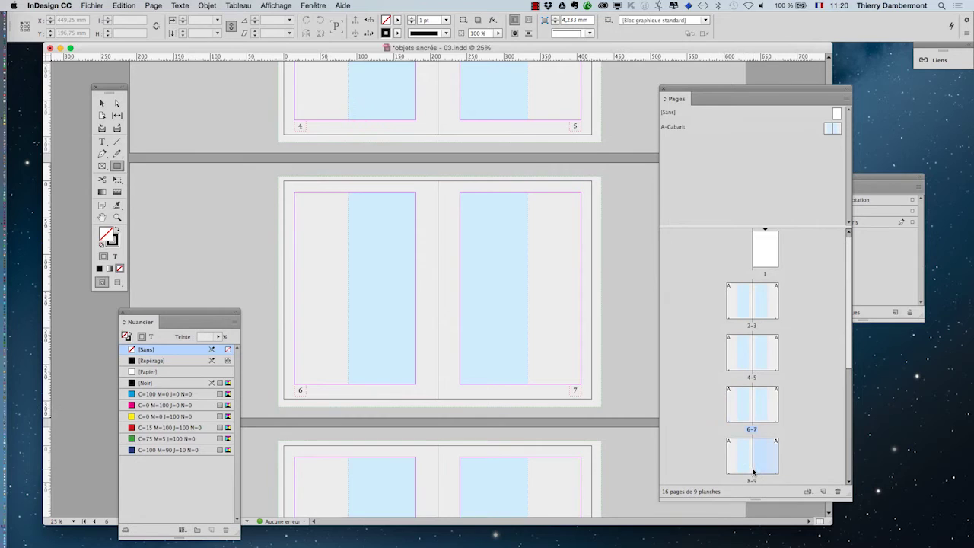
pyautogui.click(120, 284)
pyautogui.click(102, 282)
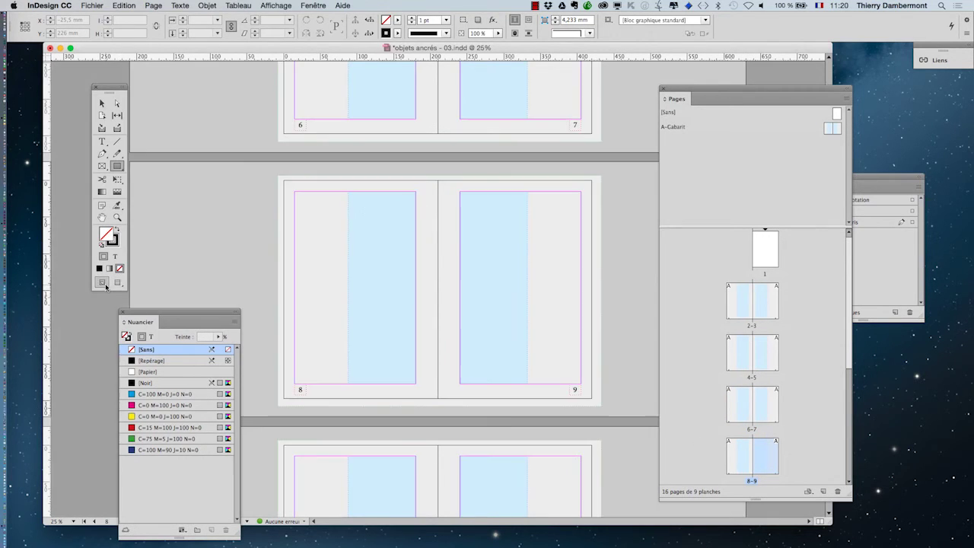
# Save the document as a new version named "objets ancrés - 04.indd".
pyautogui.click(99, 5)
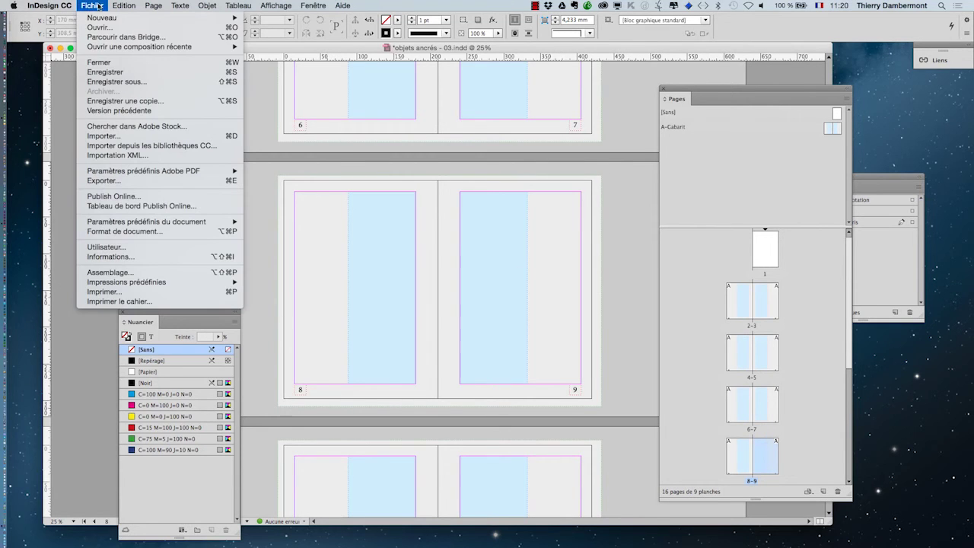
pyautogui.click(122, 82)
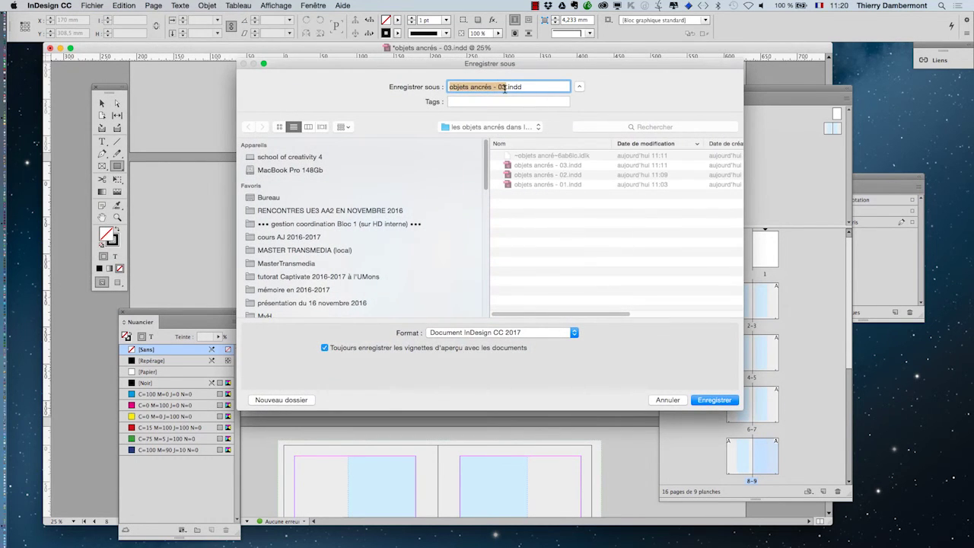
pyautogui.click(508, 89)
pyautogui.press('BackSpace')
pyautogui.write('4')
pyautogui.press('Return')
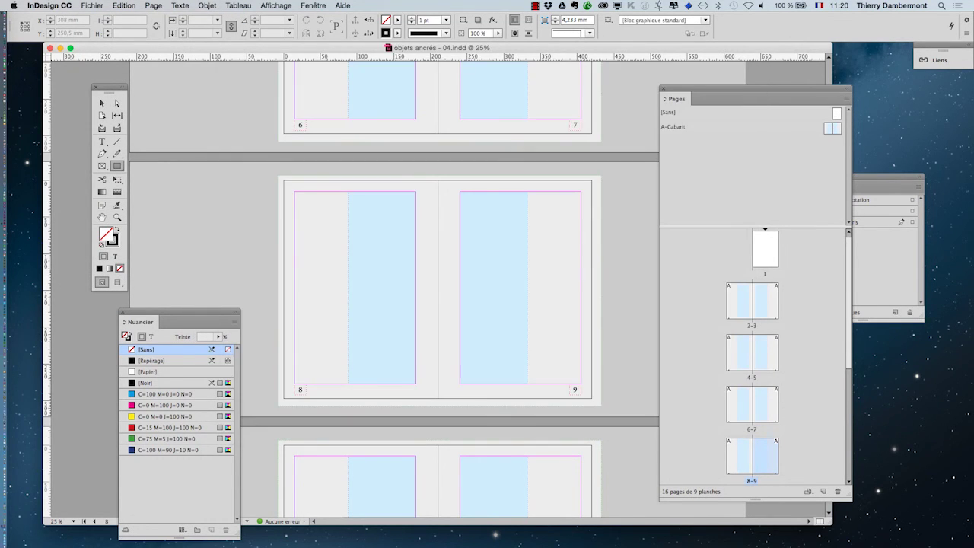